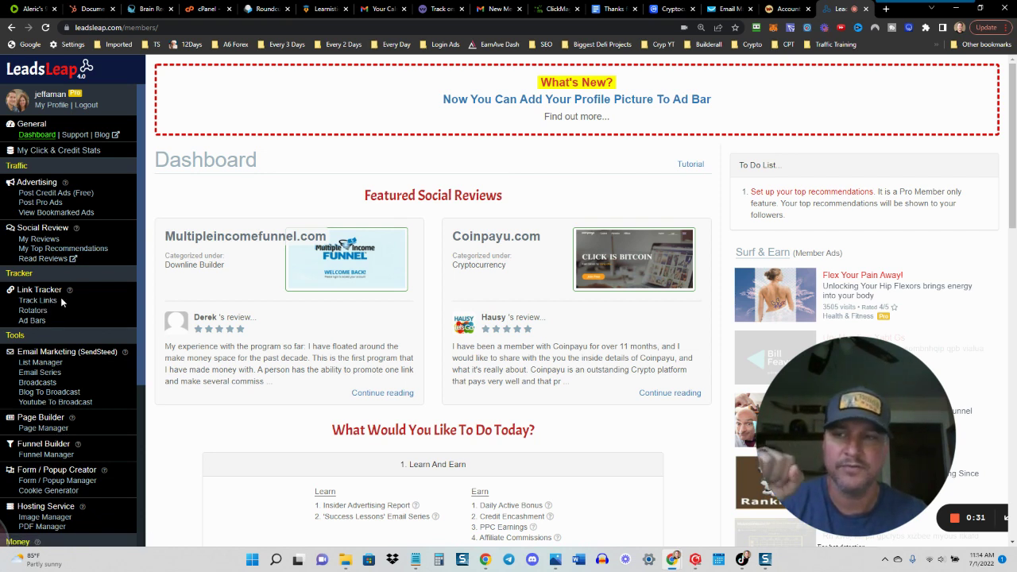
# Scroll the List Manager to view the active '15 Traffic Tips Follow Up' list.
pyautogui.scroll(-1, 74, 292)
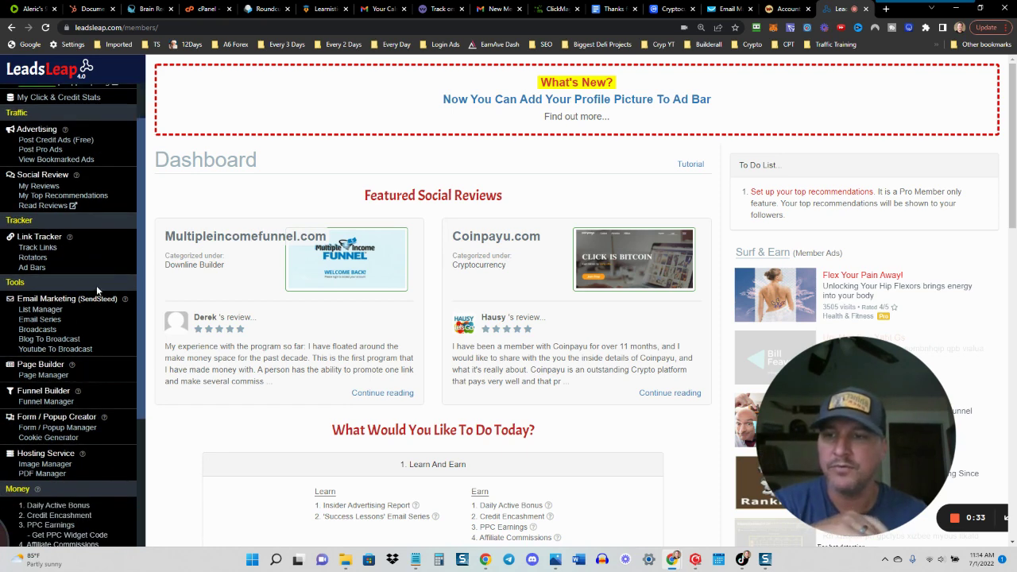
pyautogui.scroll(-1, 76, 315)
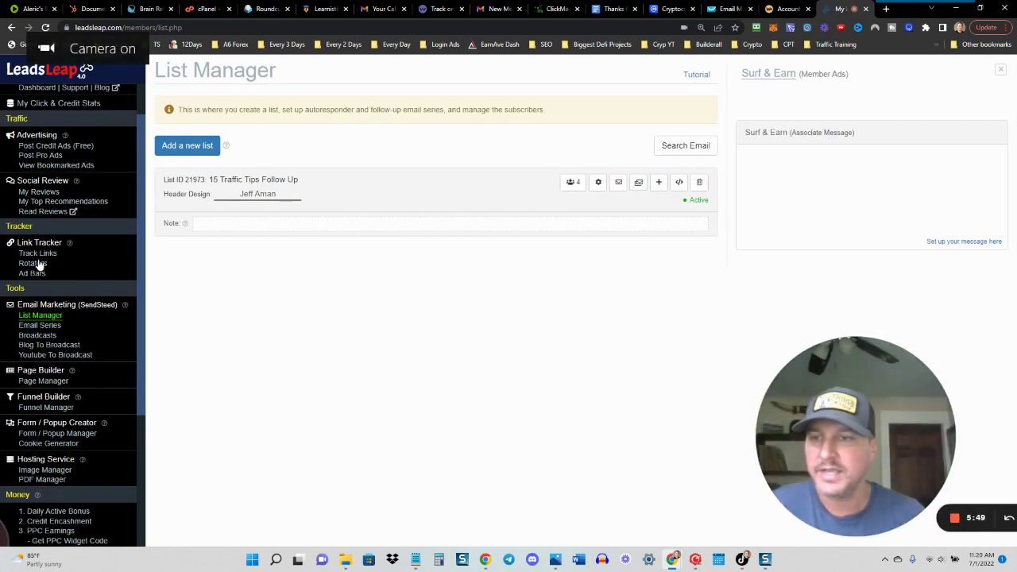
pyautogui.scroll(-1, 98, 372)
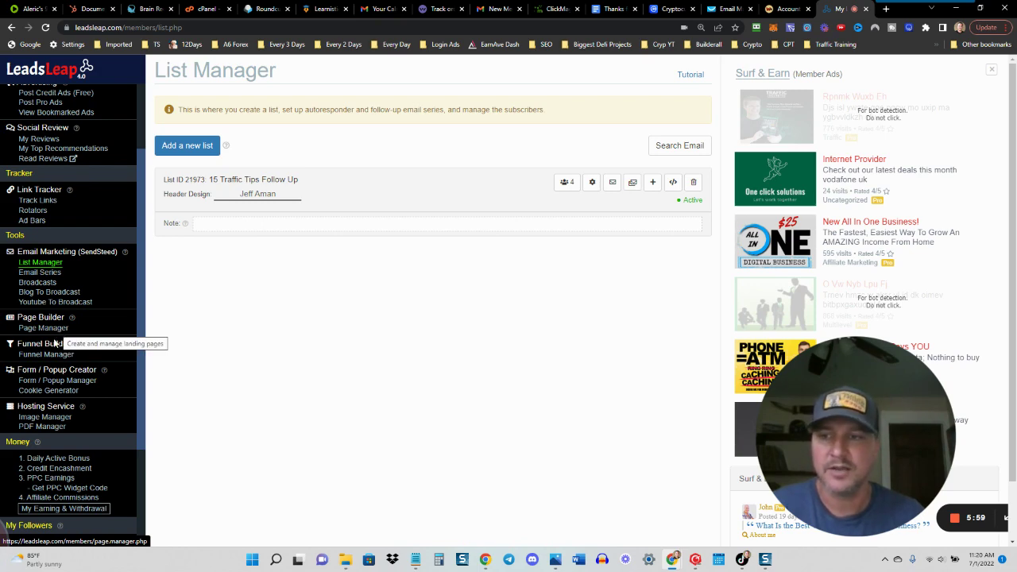
pyautogui.scroll(1, 54, 364)
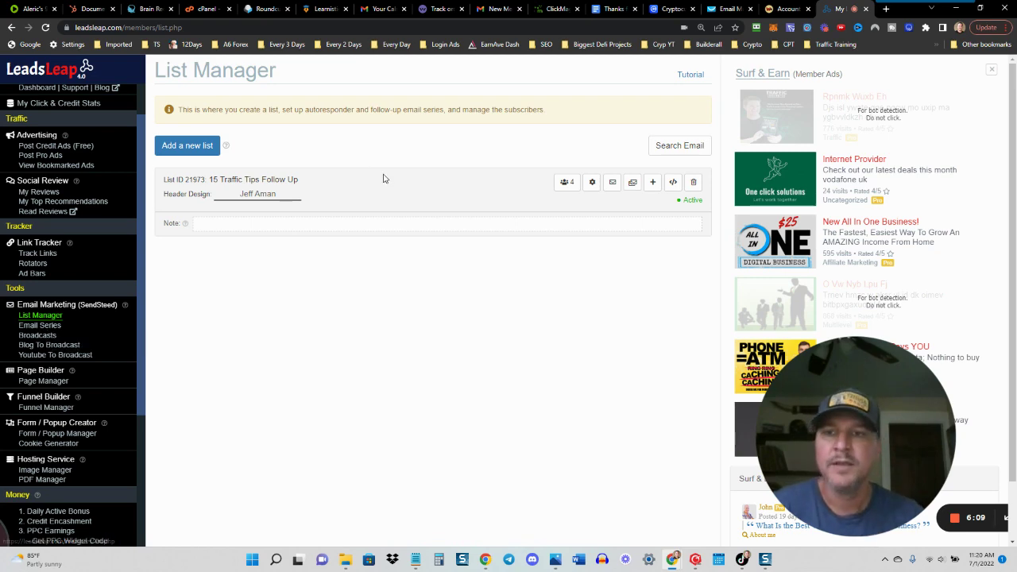
# Create a new email list named 'This is a test'.
pyautogui.click(196, 145)
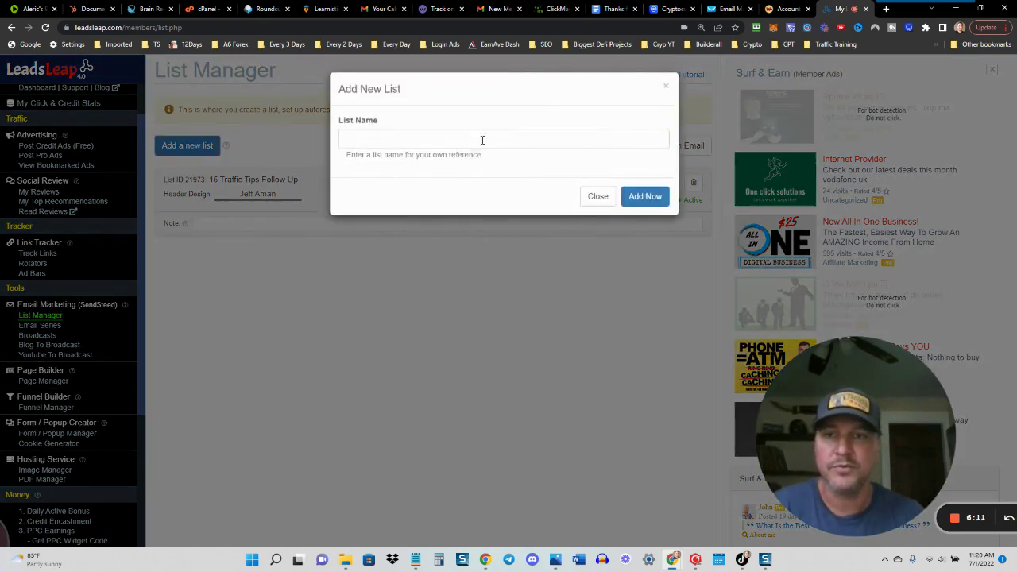
pyautogui.click(466, 139)
pyautogui.write('This is a')
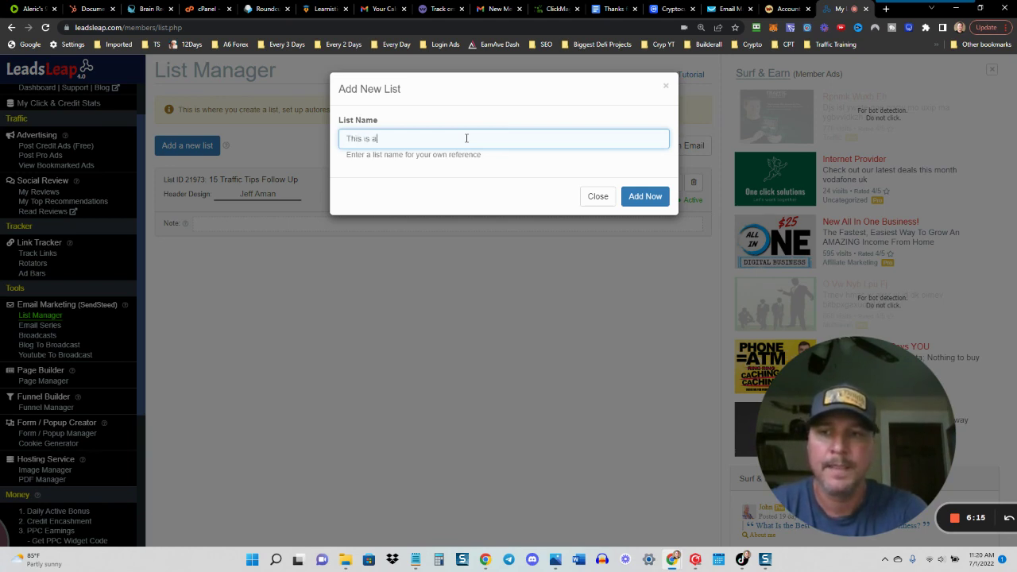
pyautogui.write('test')
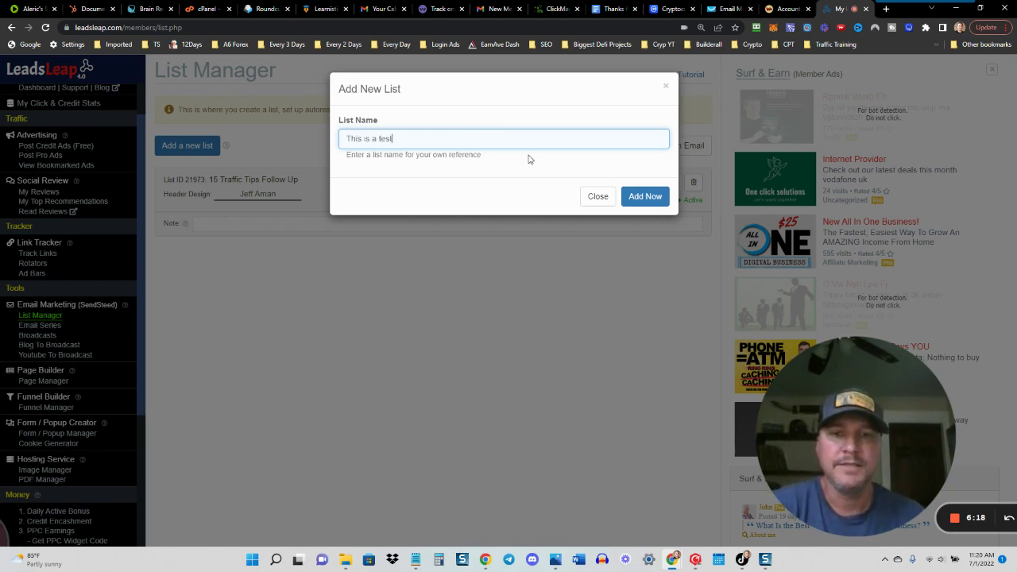
pyautogui.click(644, 197)
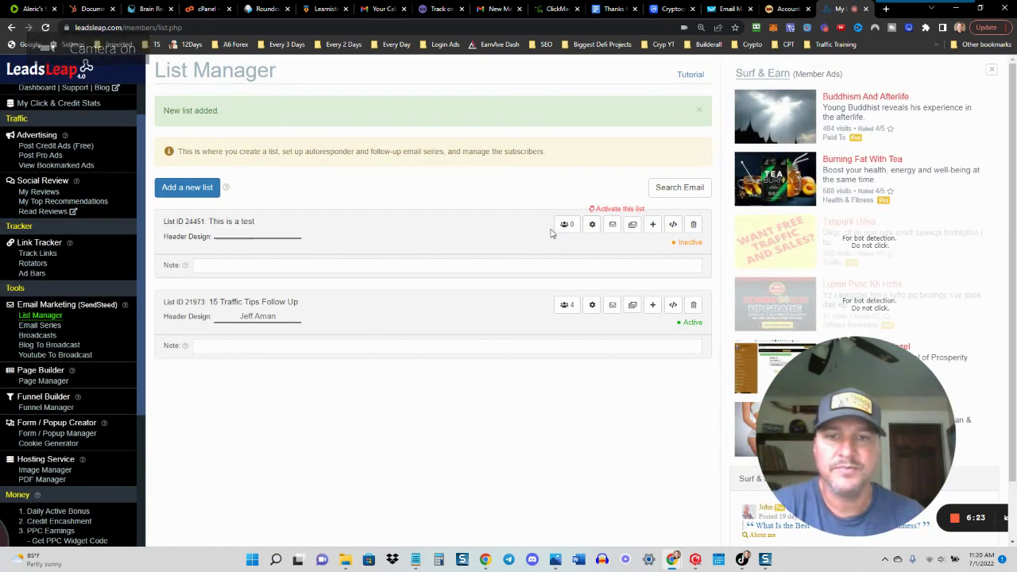
# Open the new list's customization settings and focus the brand name field.
pyautogui.click(592, 224)
pyautogui.scroll(-1, 510, 262)
pyautogui.click(538, 241)
pyautogui.scroll(-1, 537, 227)
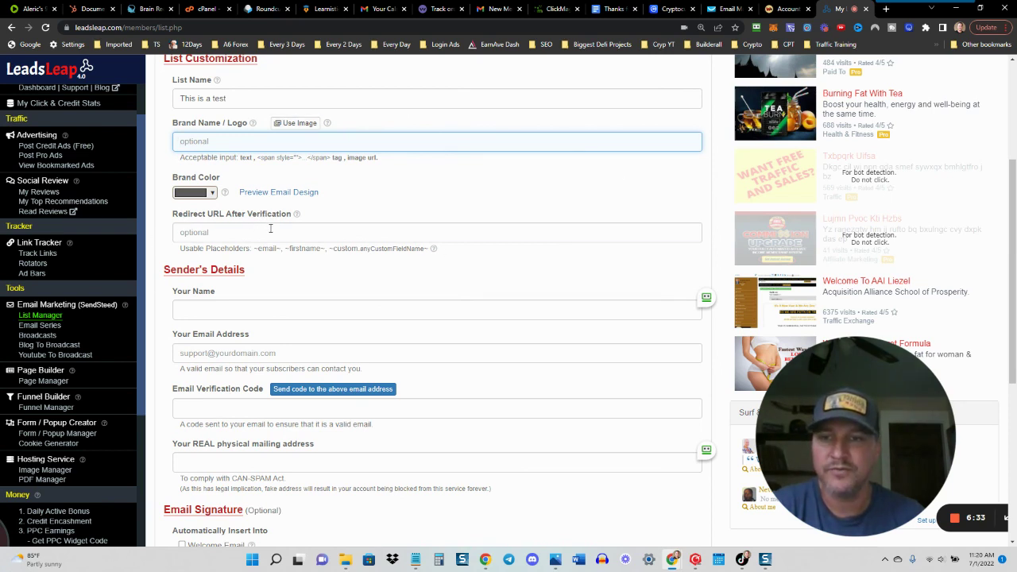
pyautogui.click(270, 228)
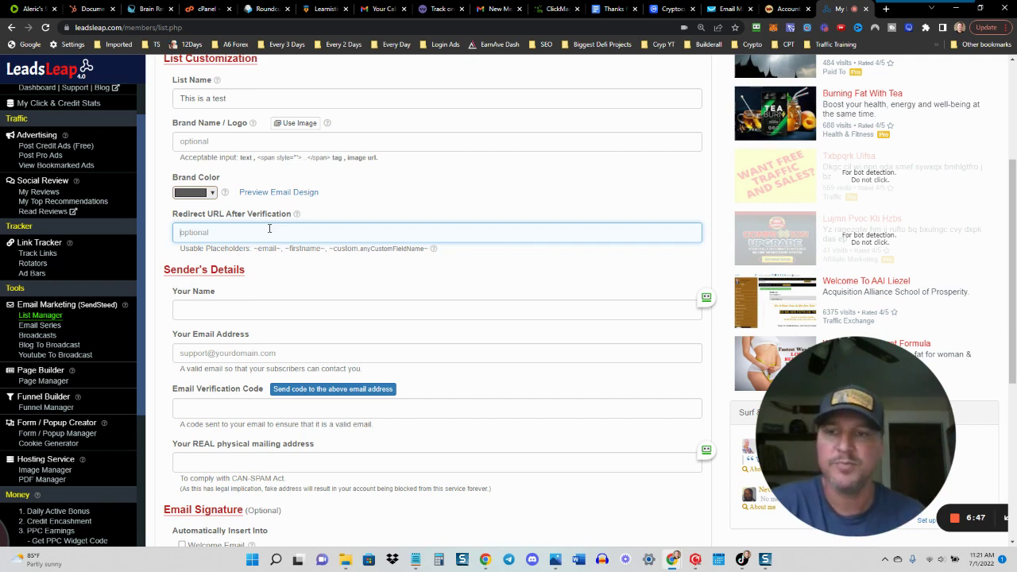
pyautogui.scroll(-1, 266, 233)
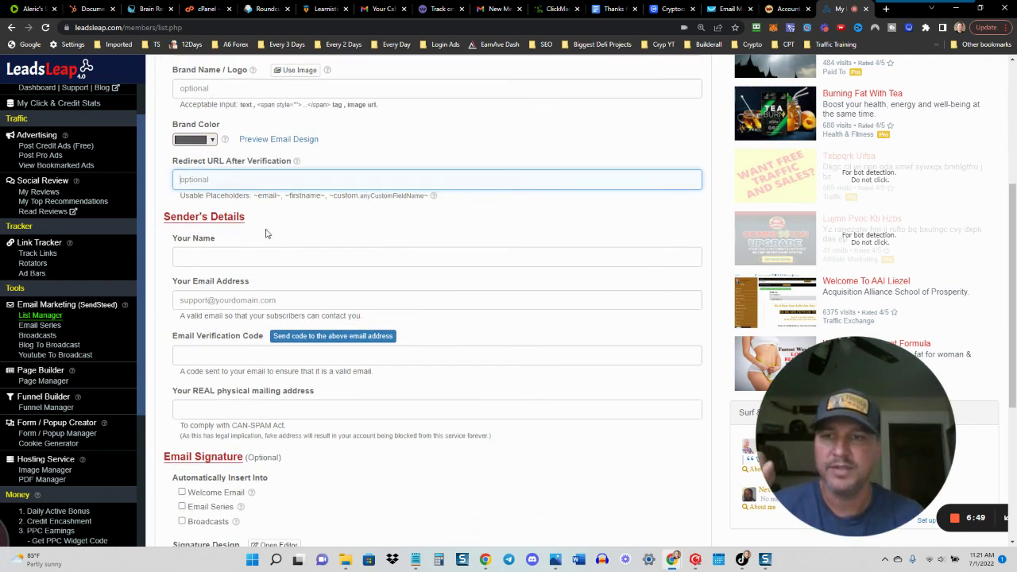
pyautogui.click(261, 257)
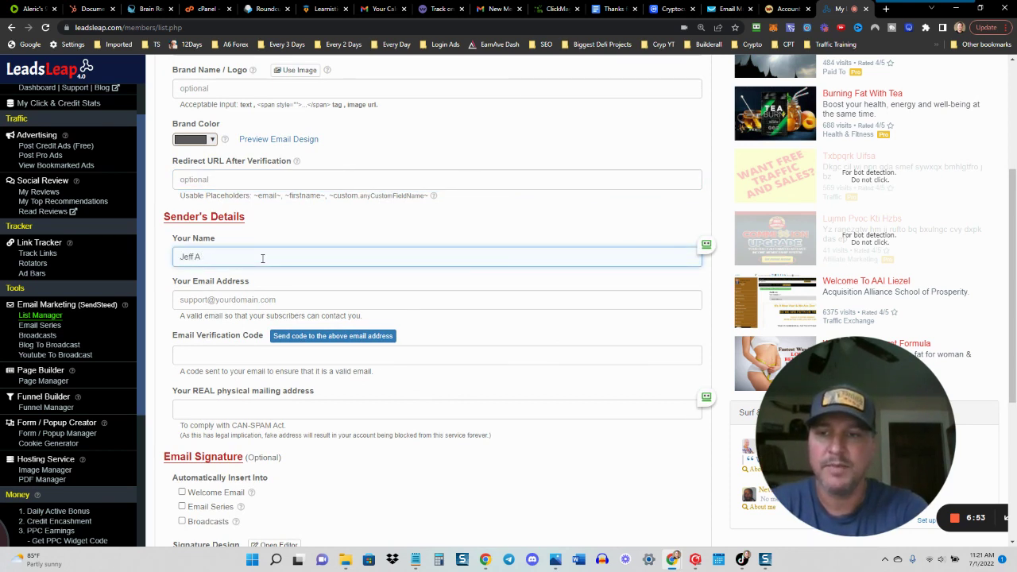
pyautogui.write('man')
pyautogui.scroll(-1, 322, 251)
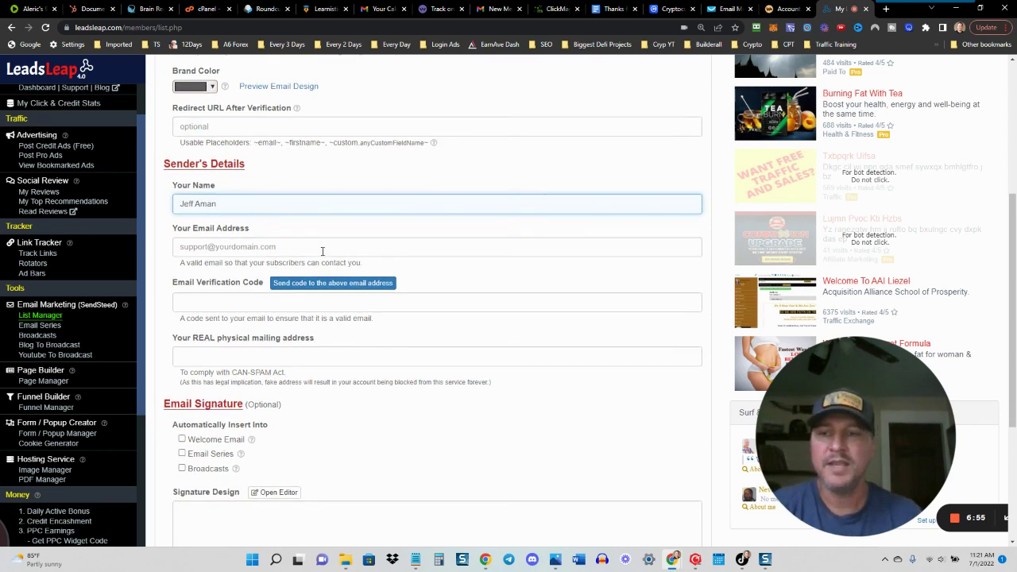
pyautogui.click(322, 251)
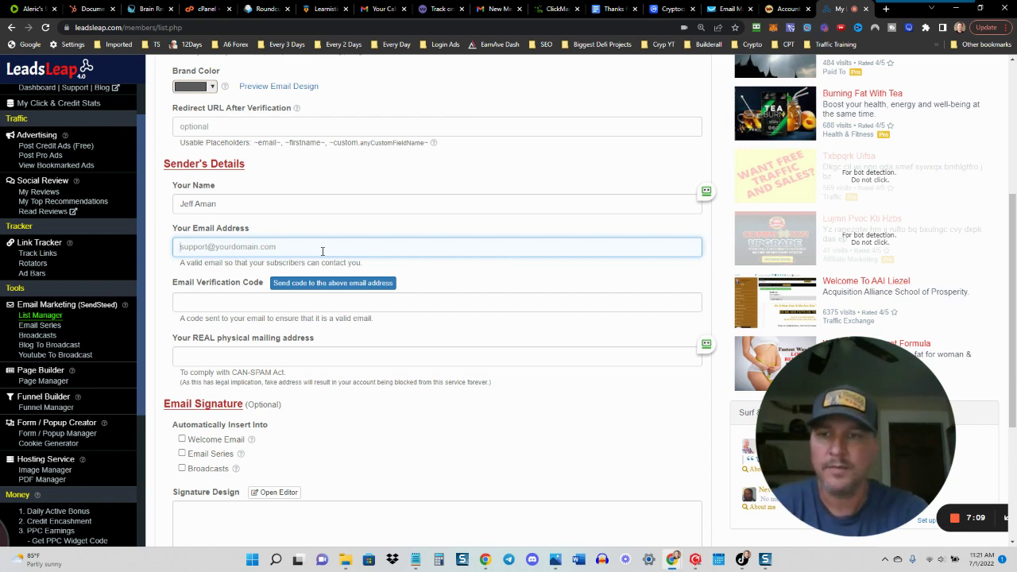
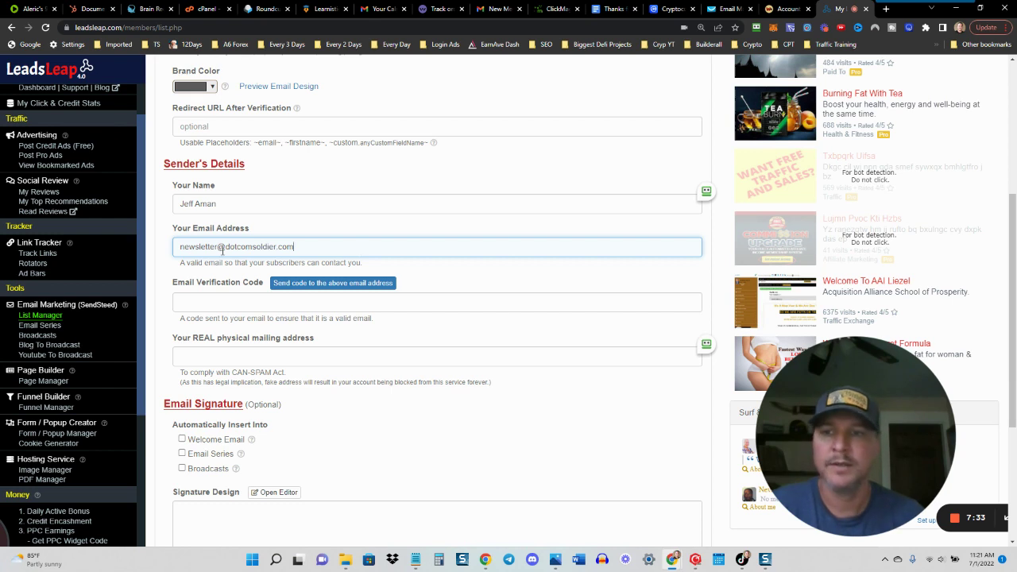
pyautogui.moveTo(318, 246); pyautogui.dragTo(142, 249)
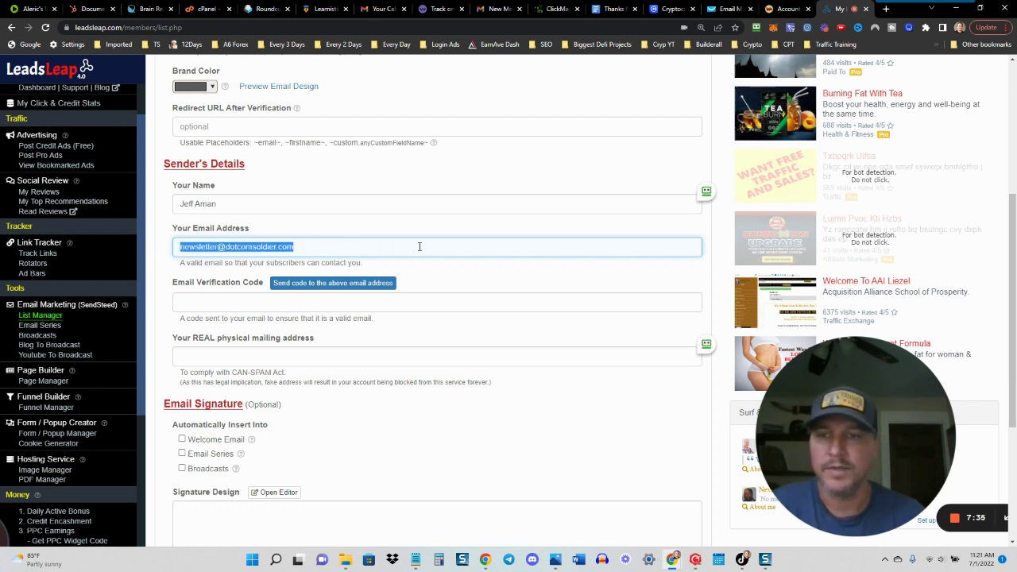
pyautogui.click(231, 249)
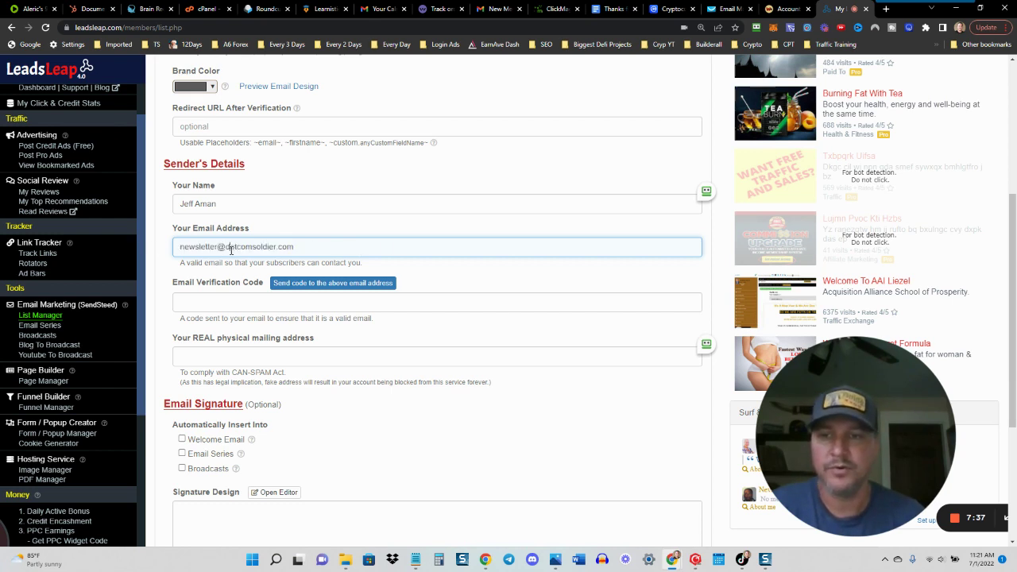
pyautogui.moveTo(226, 249); pyautogui.dragTo(313, 251)
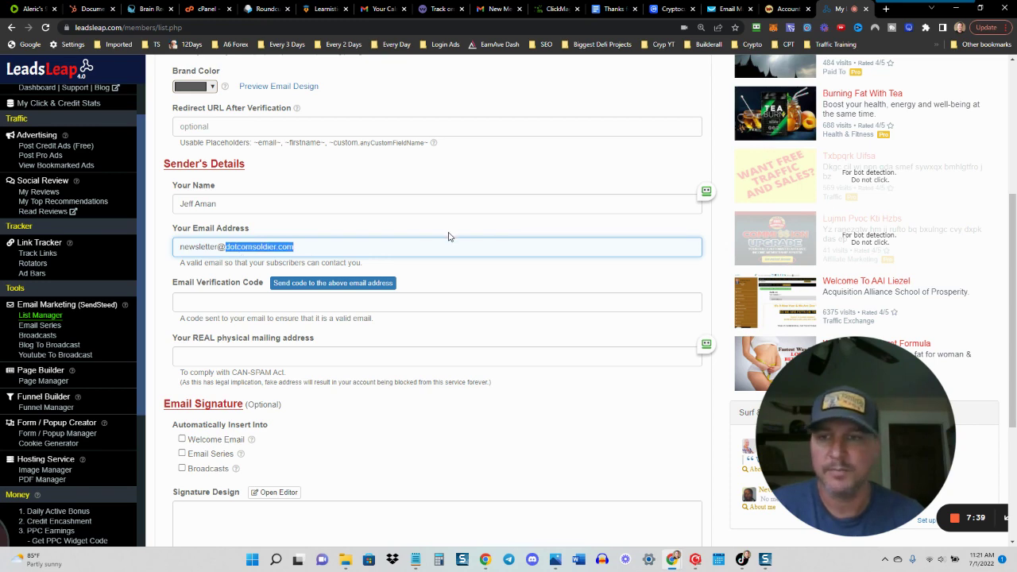
pyautogui.scroll(-2, 381, 246)
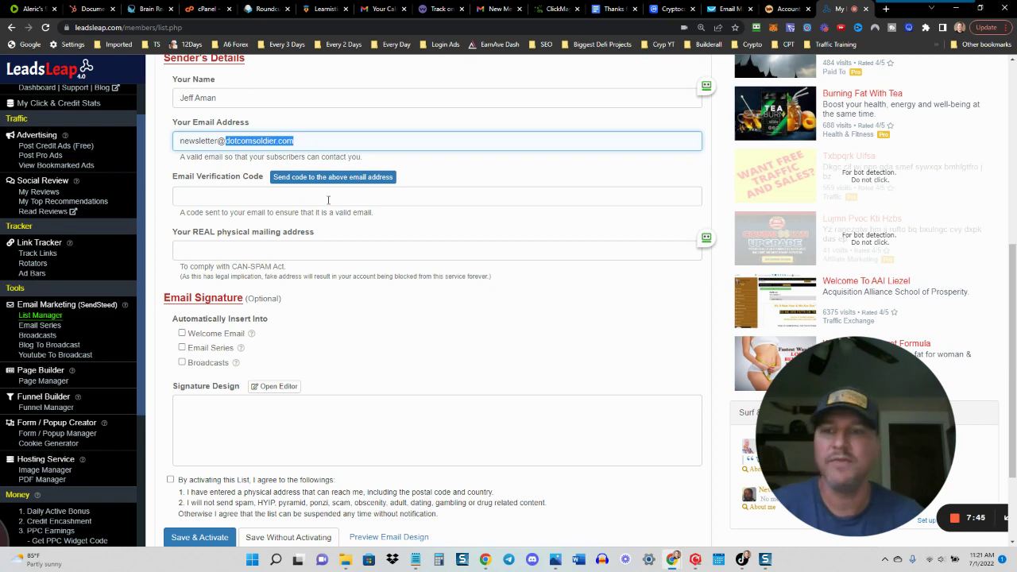
pyautogui.scroll(-1, 318, 198)
pyautogui.click(259, 200)
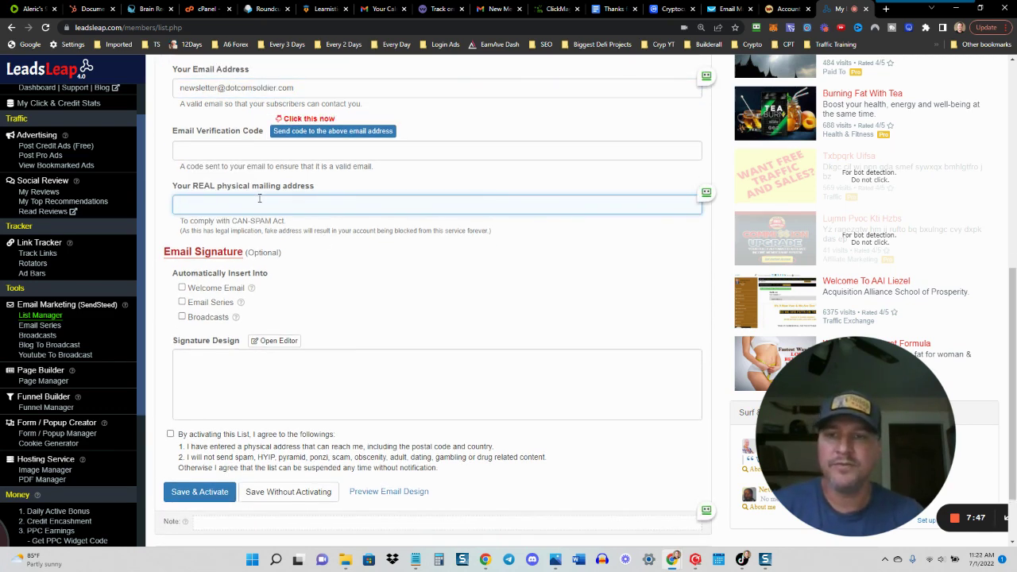
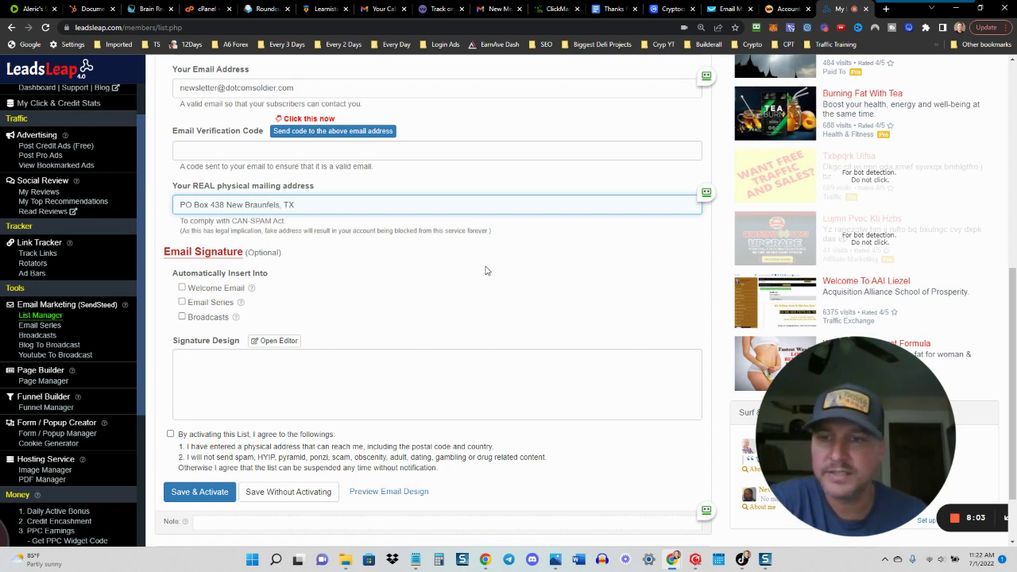
# Bring up the Signature Design editor.
pyautogui.scroll(-1, 517, 231)
pyautogui.scroll(-1, 546, 187)
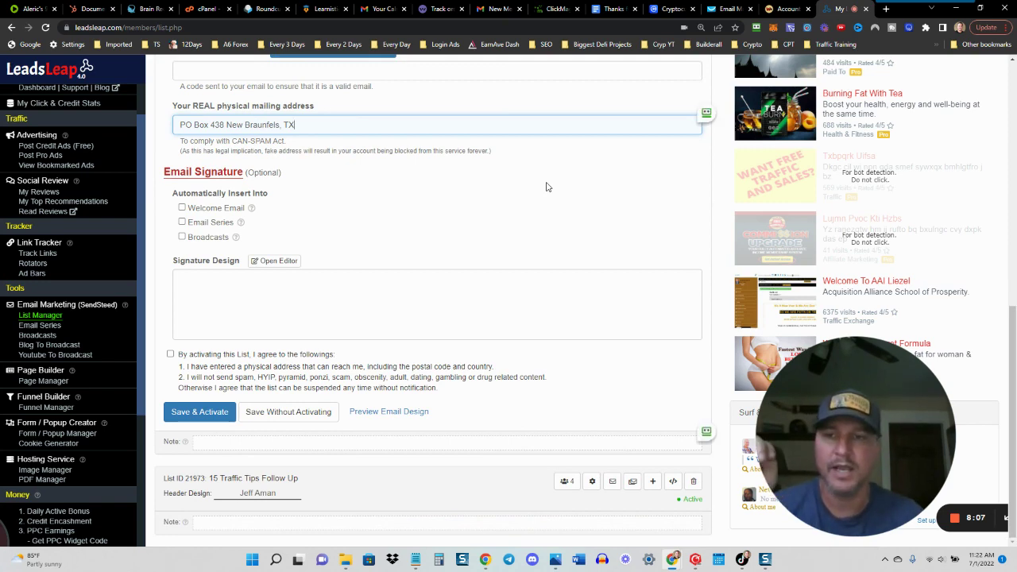
pyautogui.click(311, 294)
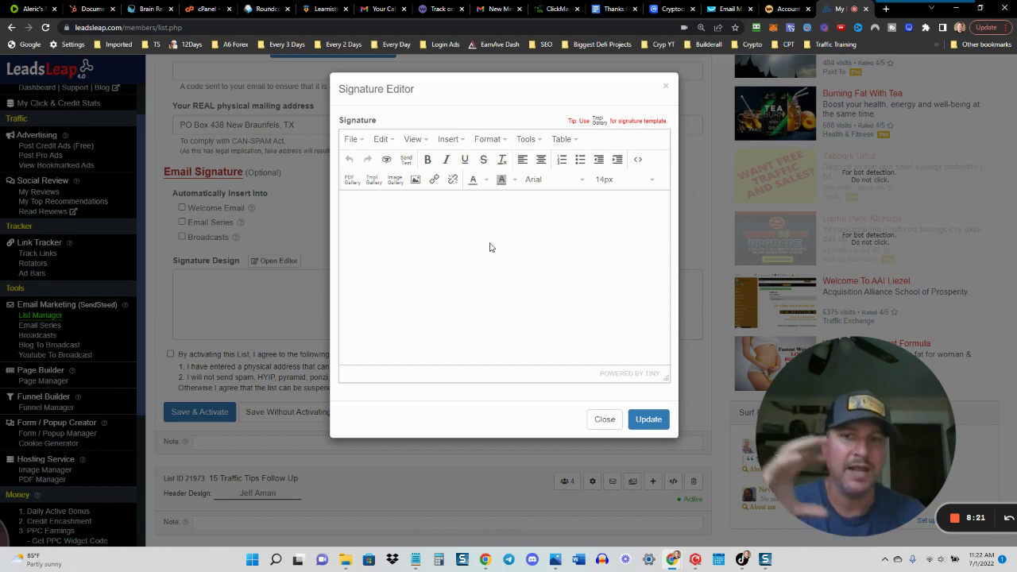
# Close the signature editor without adding a signature.
pyautogui.click(604, 419)
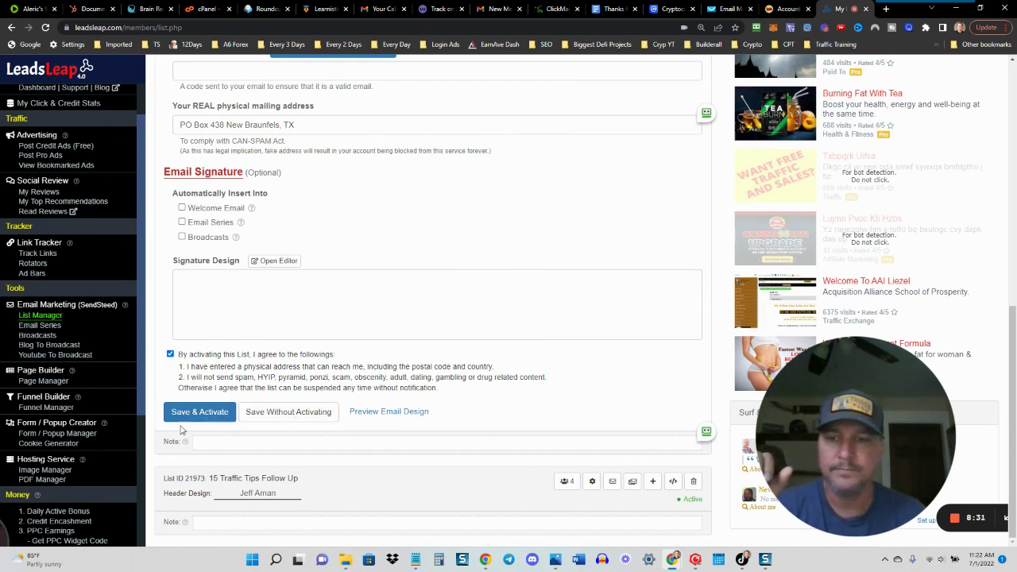
# Attempt Save & Activate and dismiss the missing verification code warning.
pyautogui.click(211, 419)
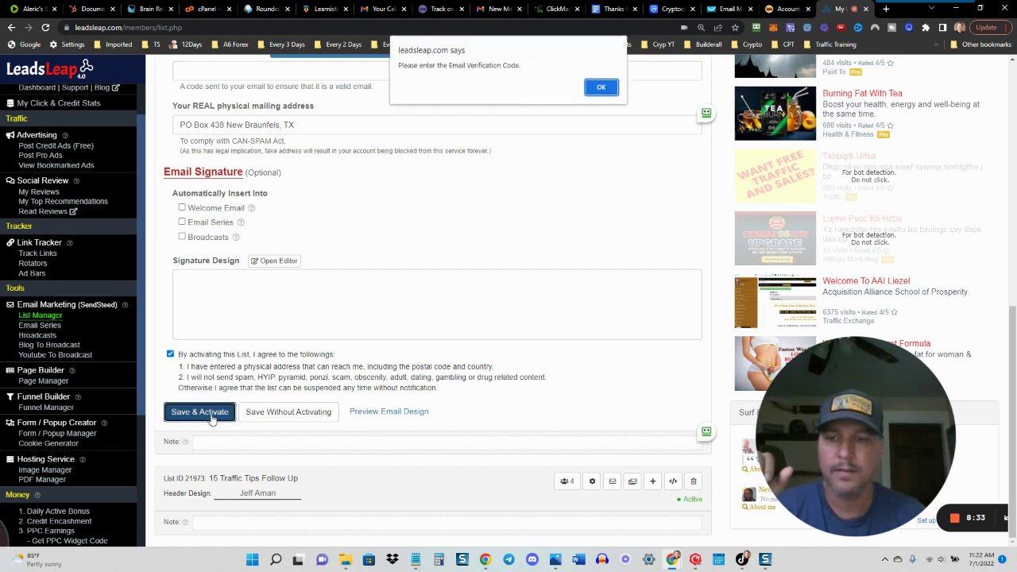
pyautogui.click(601, 87)
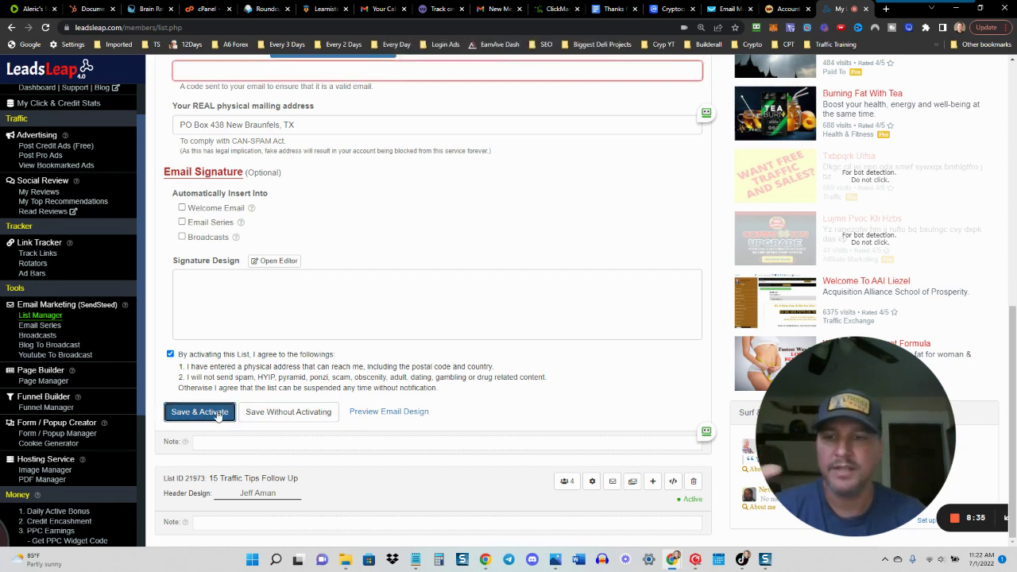
pyautogui.scroll(1, 277, 313)
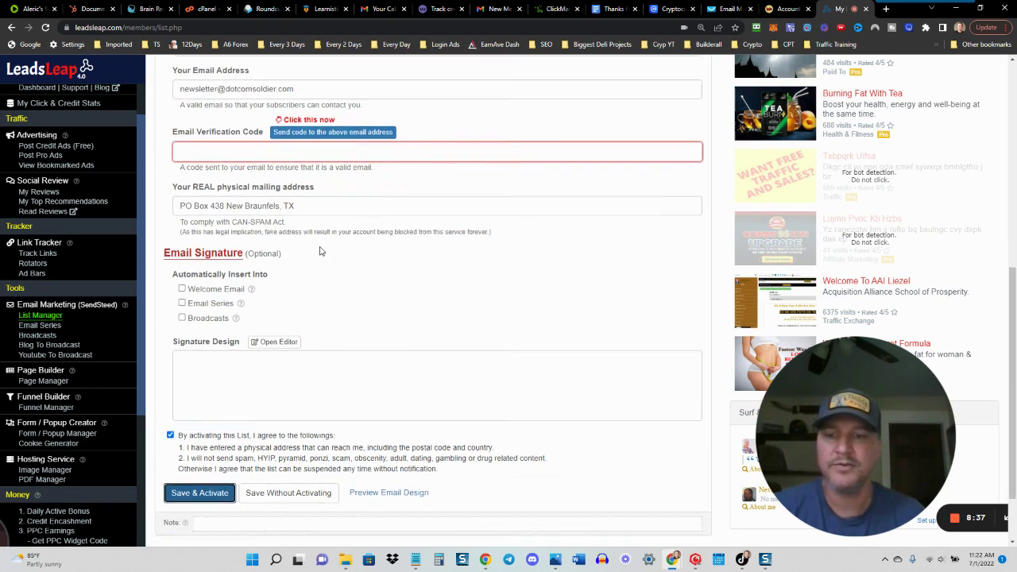
pyautogui.scroll(-1, 320, 249)
# Save the list settings without activating and focus the verification code field.
pyautogui.click(309, 422)
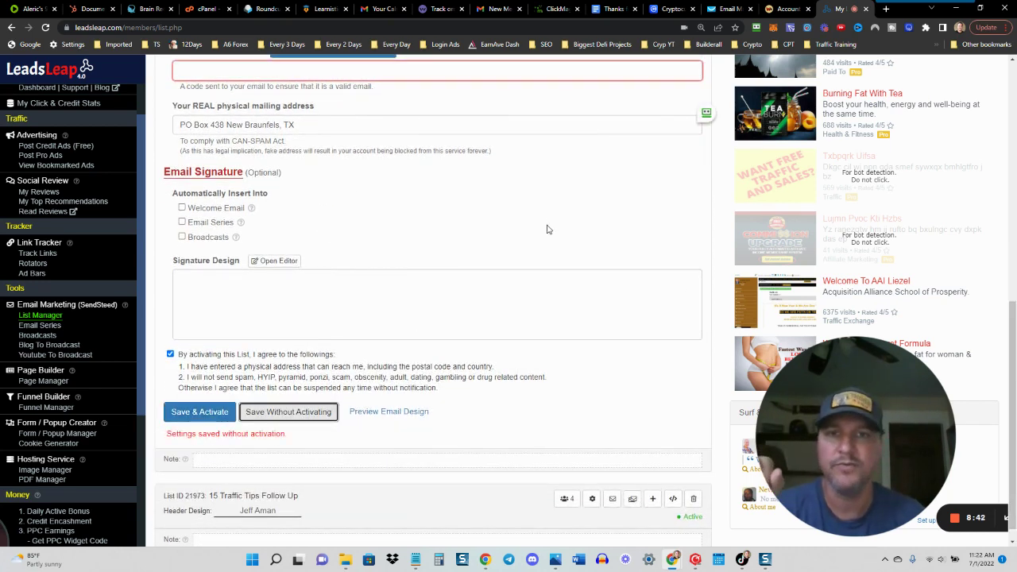
pyautogui.scroll(1, 540, 229)
pyautogui.click(292, 175)
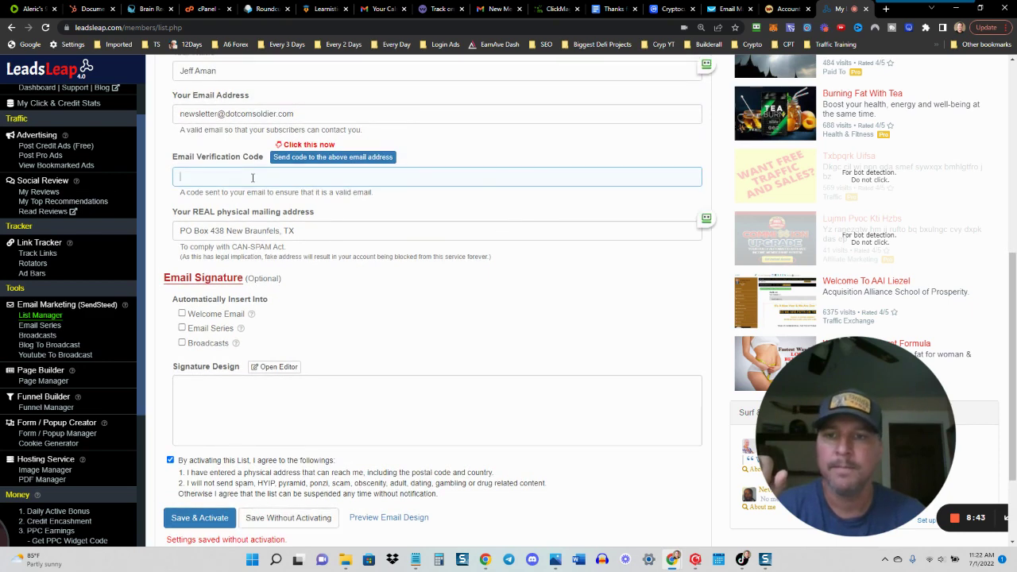
# Request a verification code to the sender email and clear the wrongly pasted link.
pyautogui.click(341, 159)
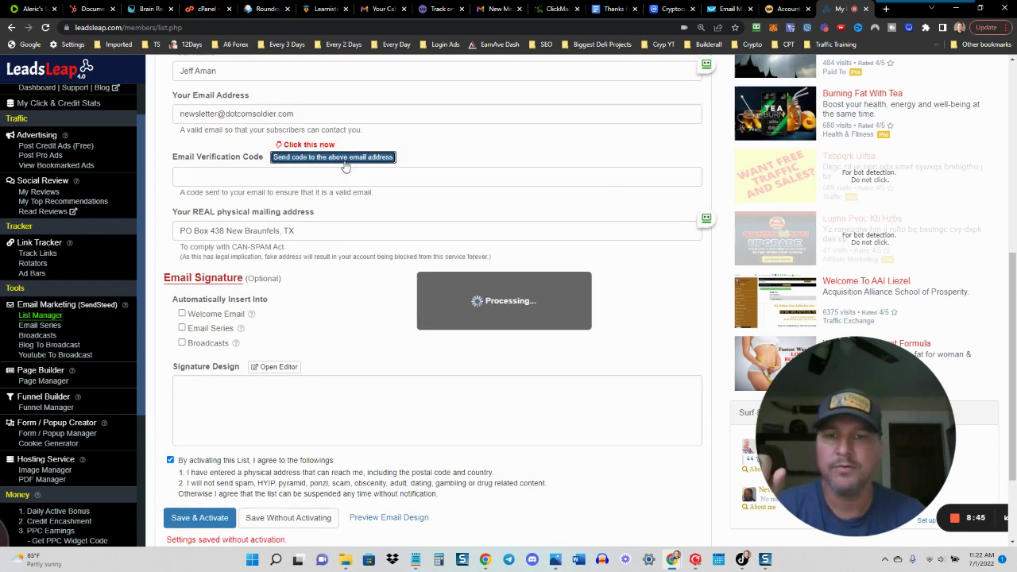
pyautogui.click(600, 108)
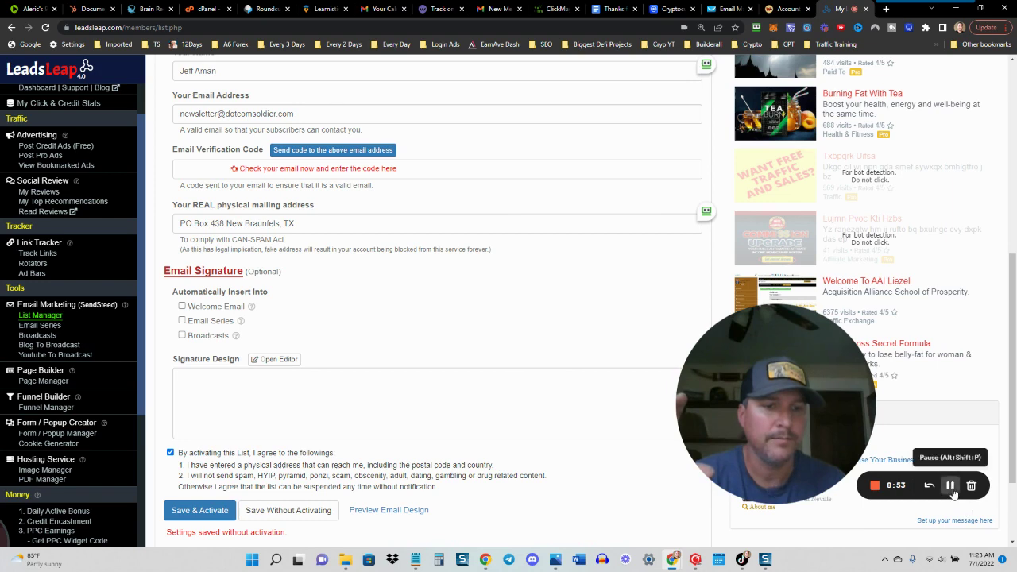
pyautogui.scroll(1, 945, 485)
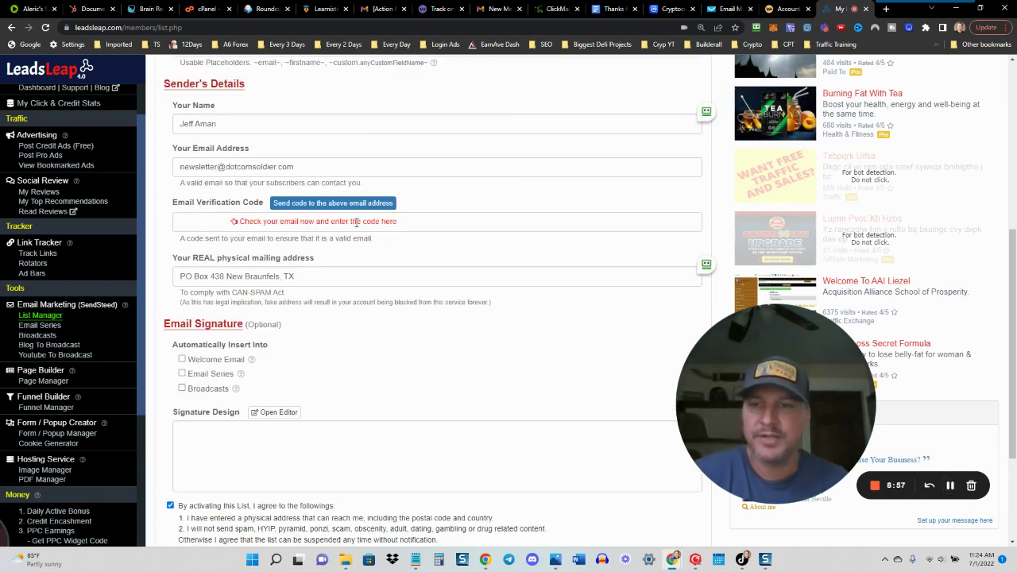
pyautogui.click(433, 223)
pyautogui.hotkey('ctrl', 'v')
pyautogui.hotkey('ctrl', 'a')
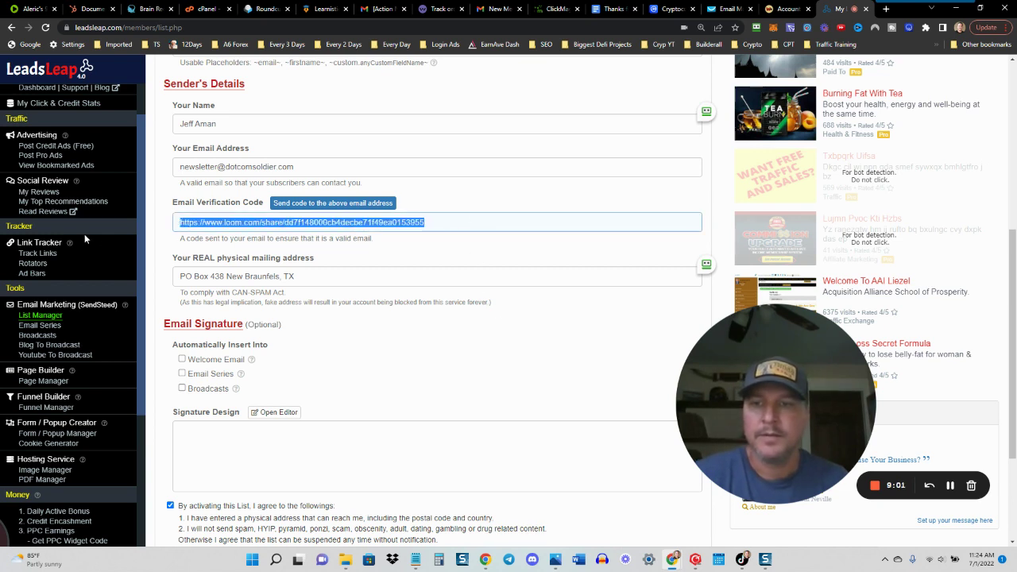
pyautogui.press('BackSpace')
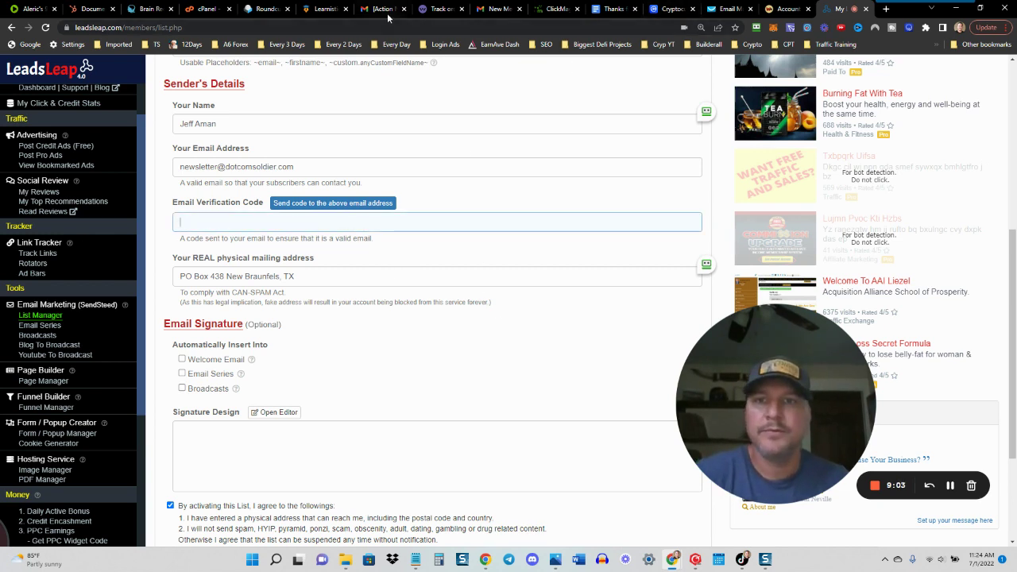
pyautogui.click(384, 12)
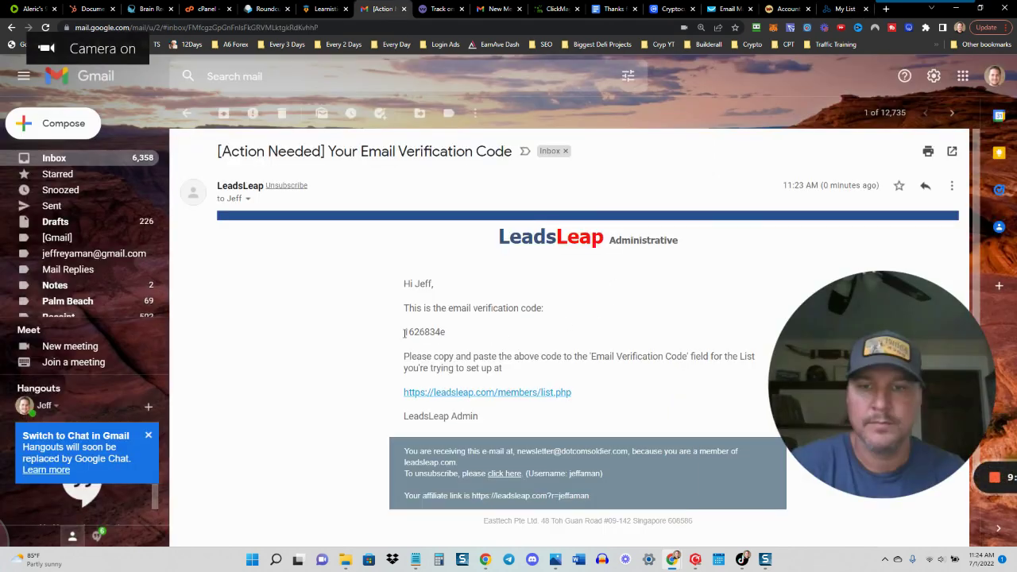
pyautogui.doubleClick(433, 332)
pyautogui.hotkey('ctrl', 'c')
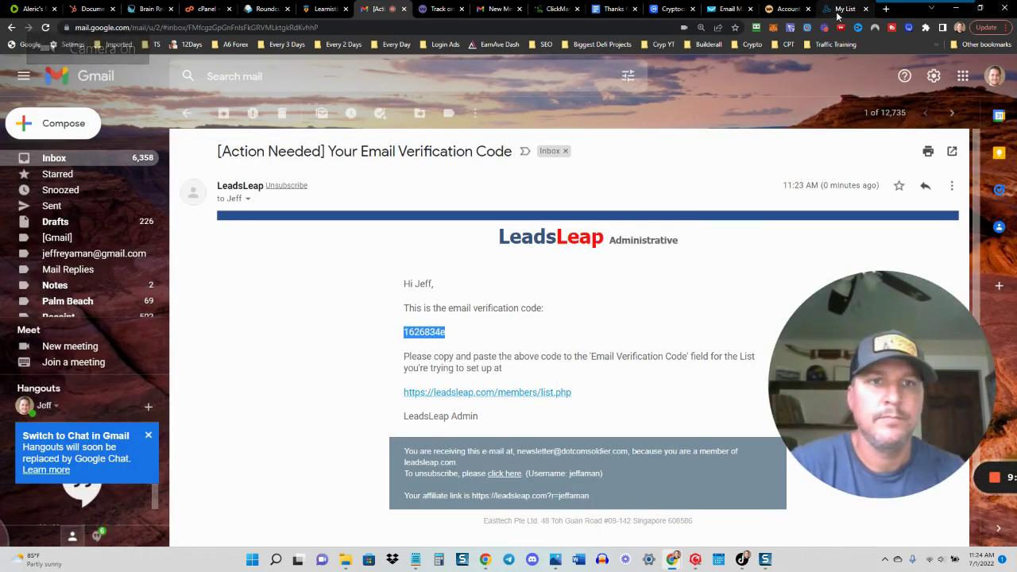
pyautogui.click(820, 8)
pyautogui.hotkey('ctrl', 'v')
pyautogui.scroll(-2, 473, 429)
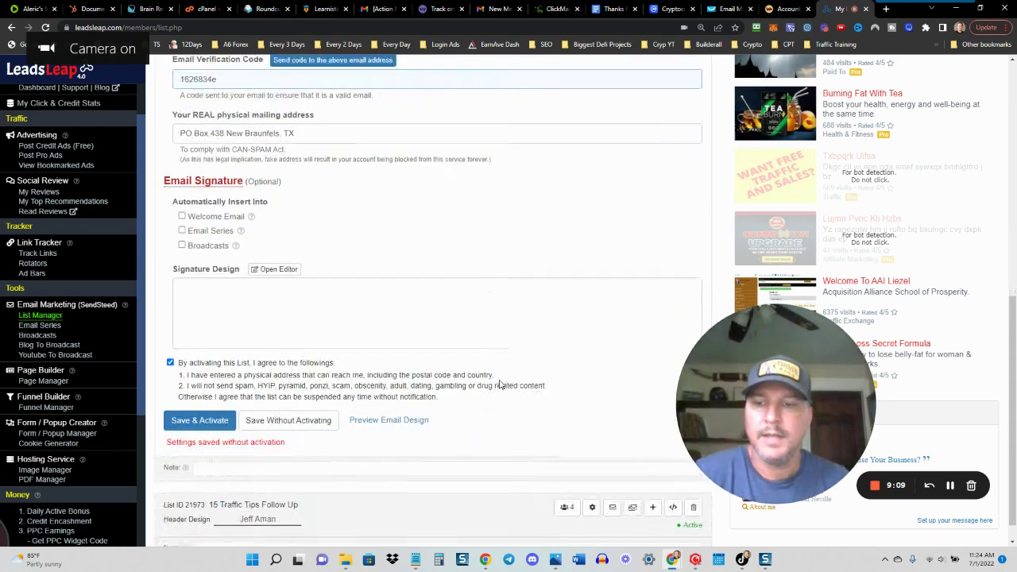
pyautogui.click(199, 394)
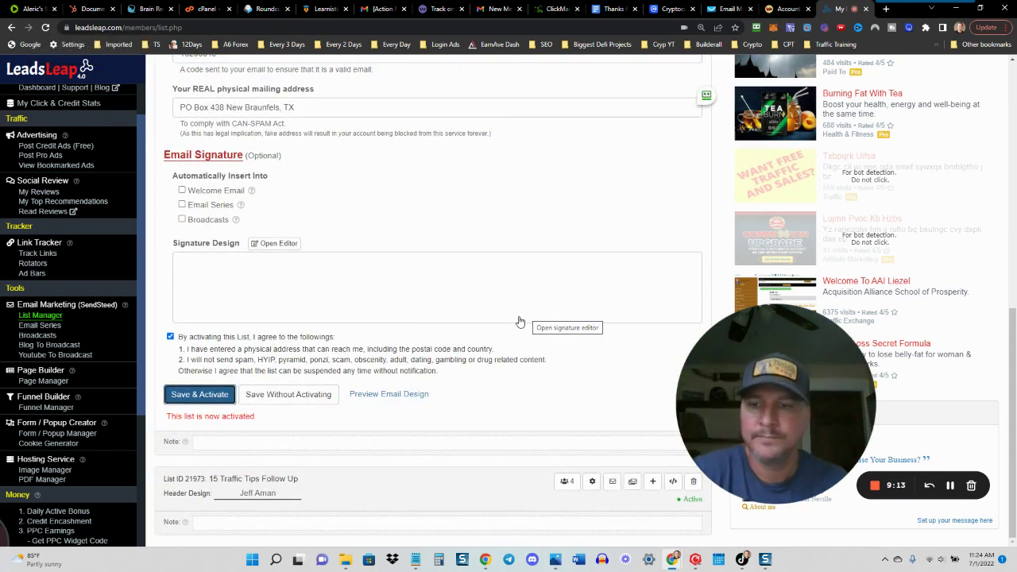
pyautogui.scroll(4, 424, 384)
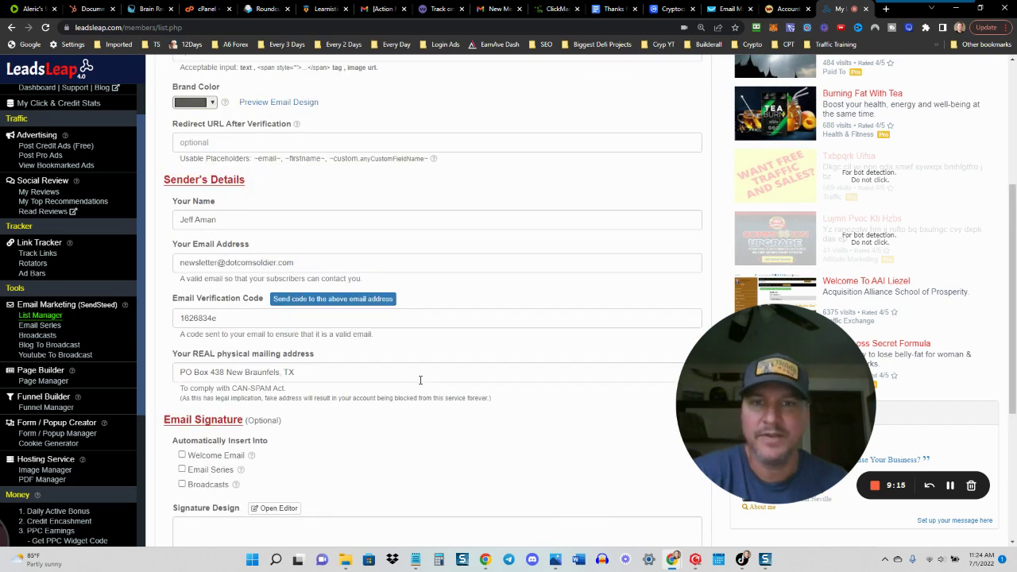
pyautogui.scroll(4, 419, 379)
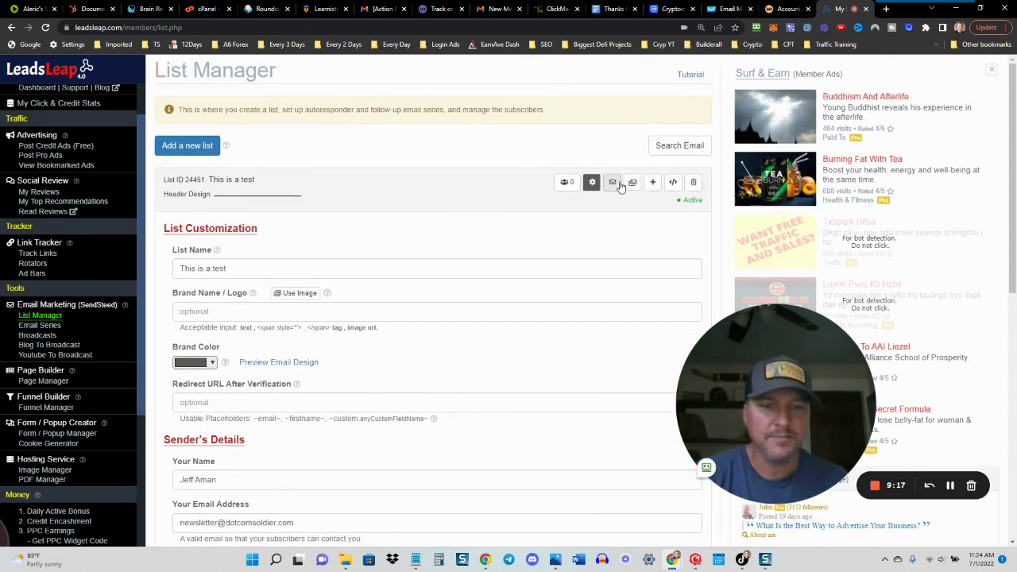
pyautogui.moveTo(799, 390); pyautogui.dragTo(885, 393)
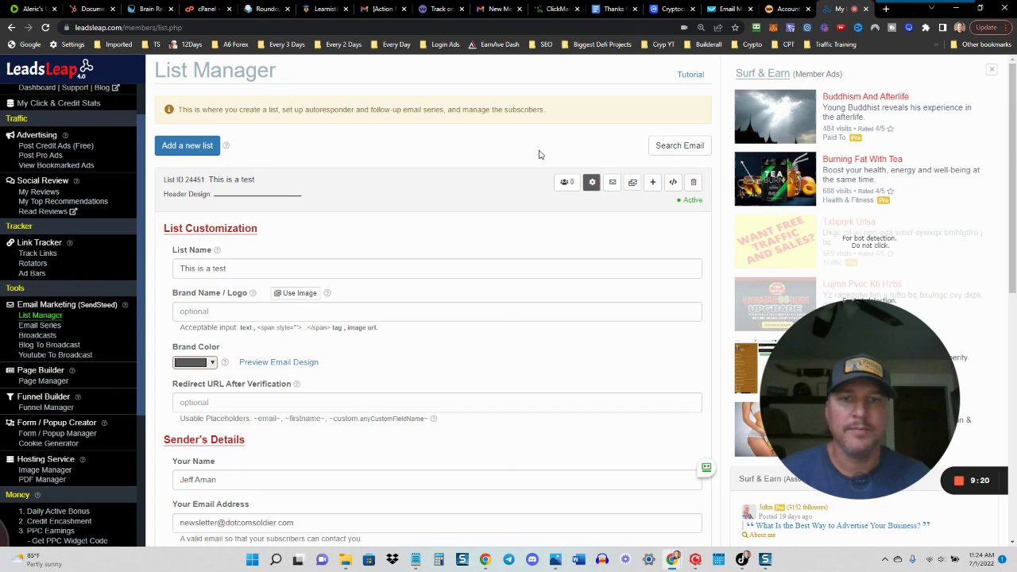
# Show the 'This is a test' list's empty welcome email and default verification email.
pyautogui.click(611, 185)
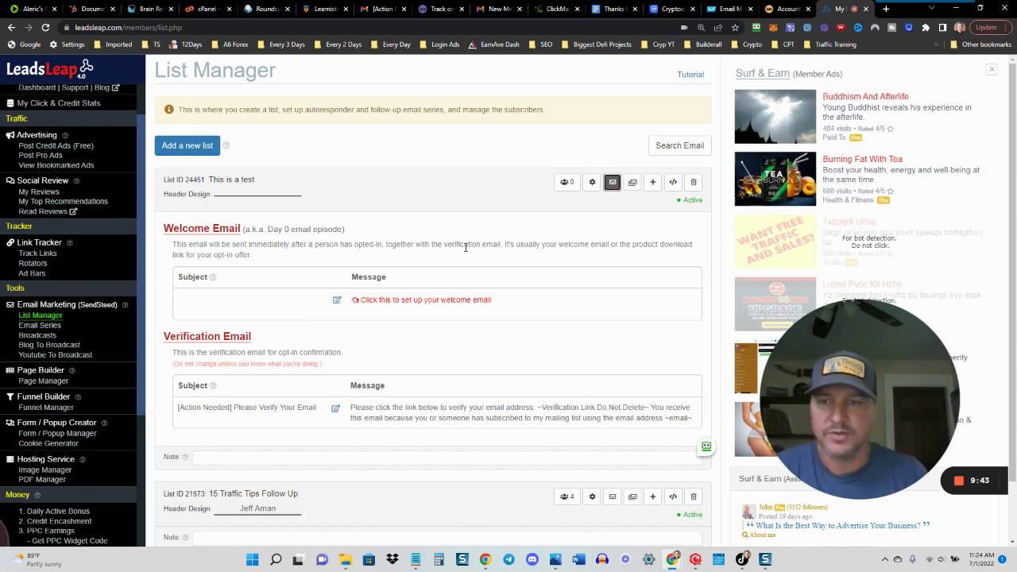
pyautogui.scroll(-1, 390, 334)
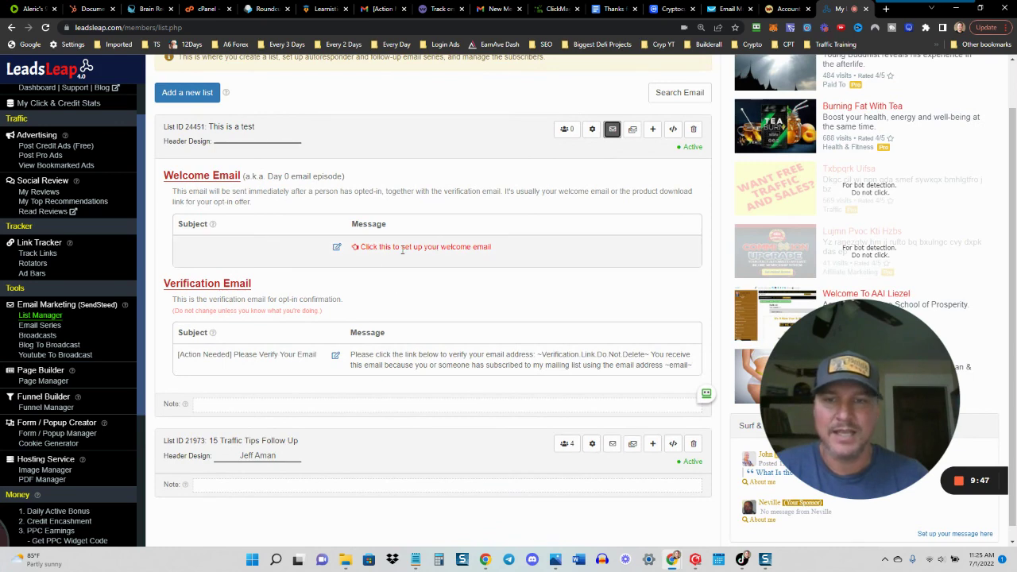
pyautogui.click(337, 248)
pyautogui.scroll(-3, 556, 357)
pyautogui.scroll(-2, 556, 358)
pyautogui.scroll(2, 540, 342)
pyautogui.scroll(2, 524, 326)
pyautogui.scroll(2, 498, 315)
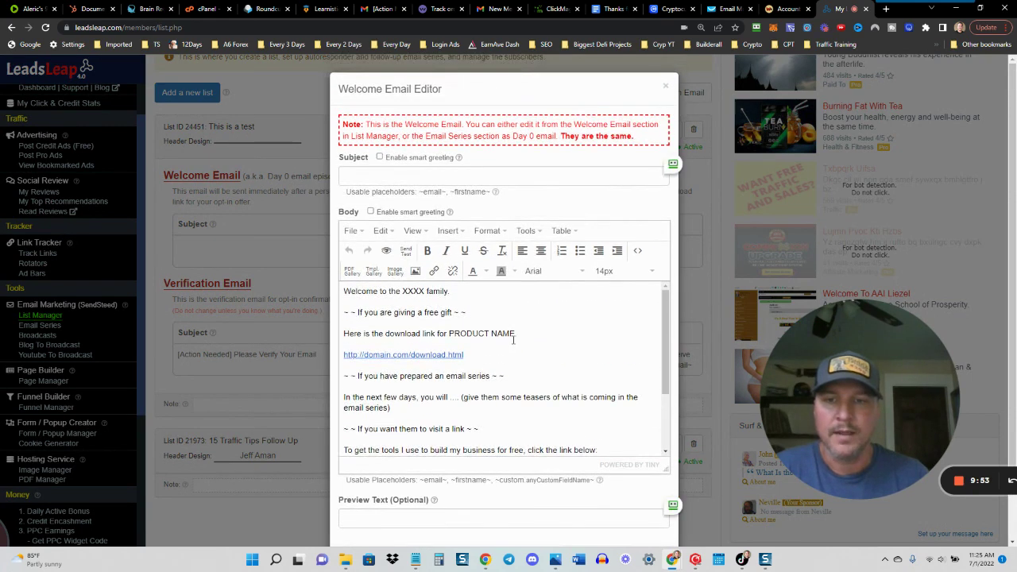
pyautogui.scroll(-2, 516, 350)
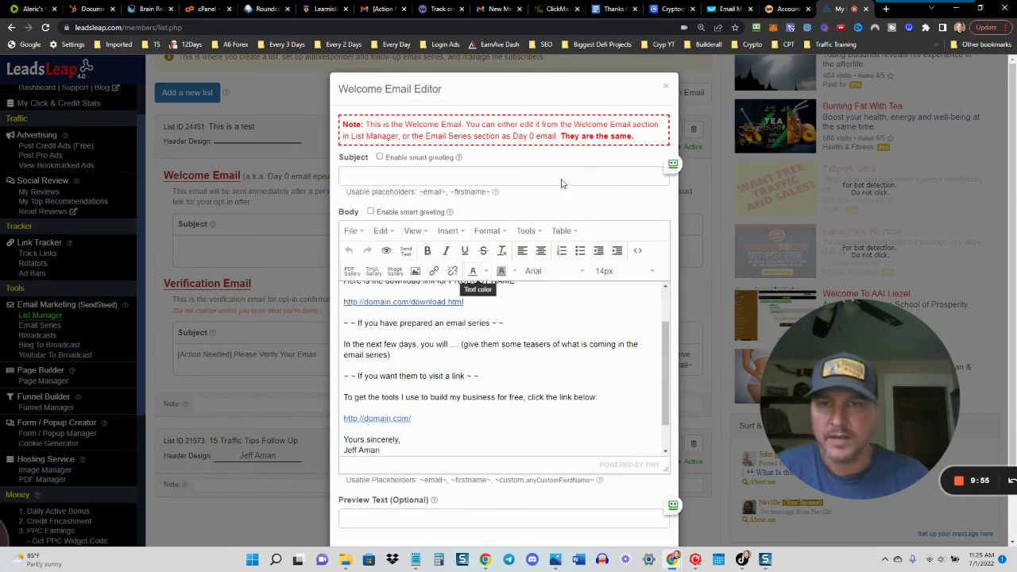
pyautogui.click(666, 85)
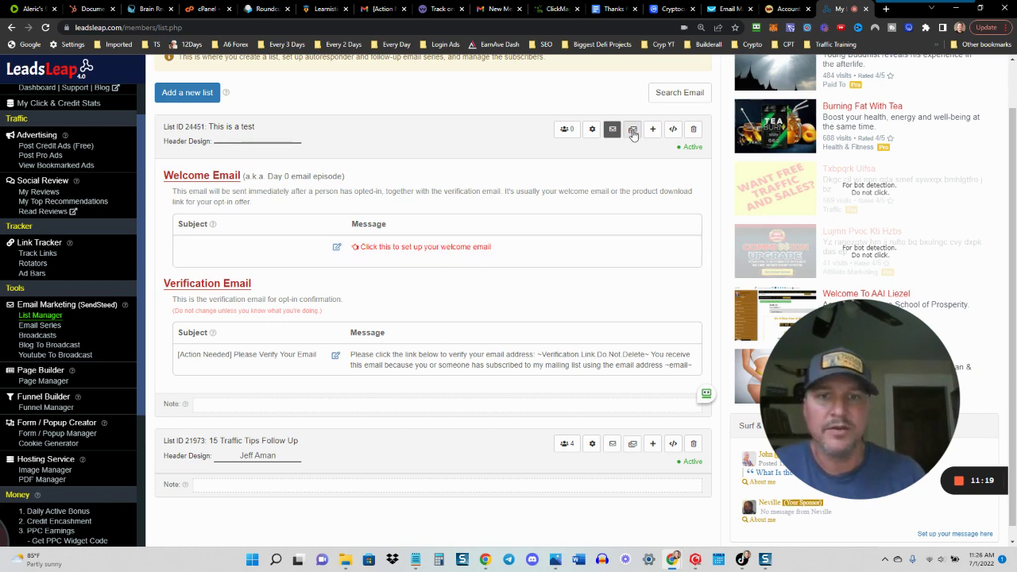
# Display the 'This is a test' list's email series, holding only an unset Day 0 entry.
pyautogui.click(632, 130)
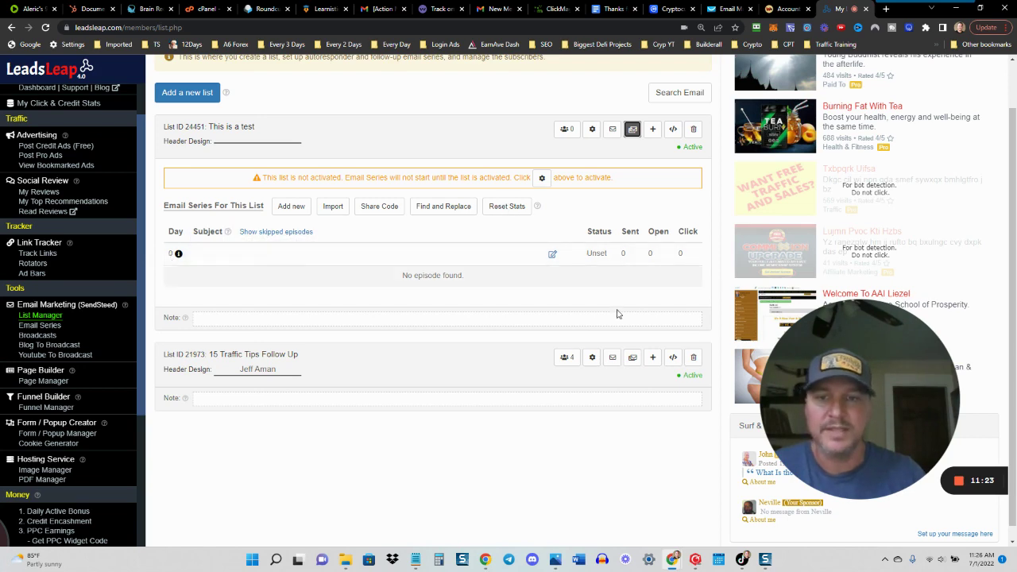
pyautogui.scroll(-1, 379, 293)
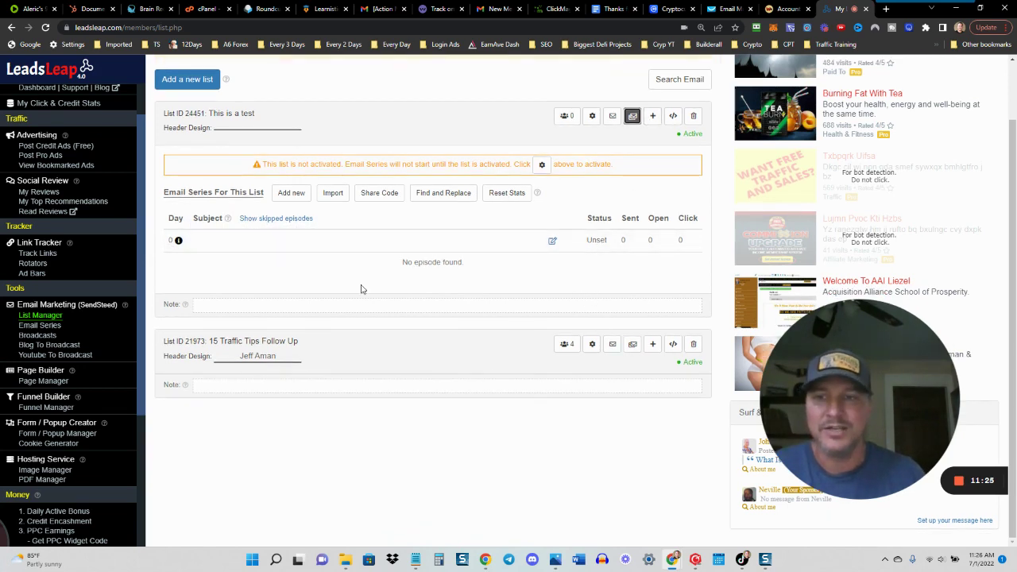